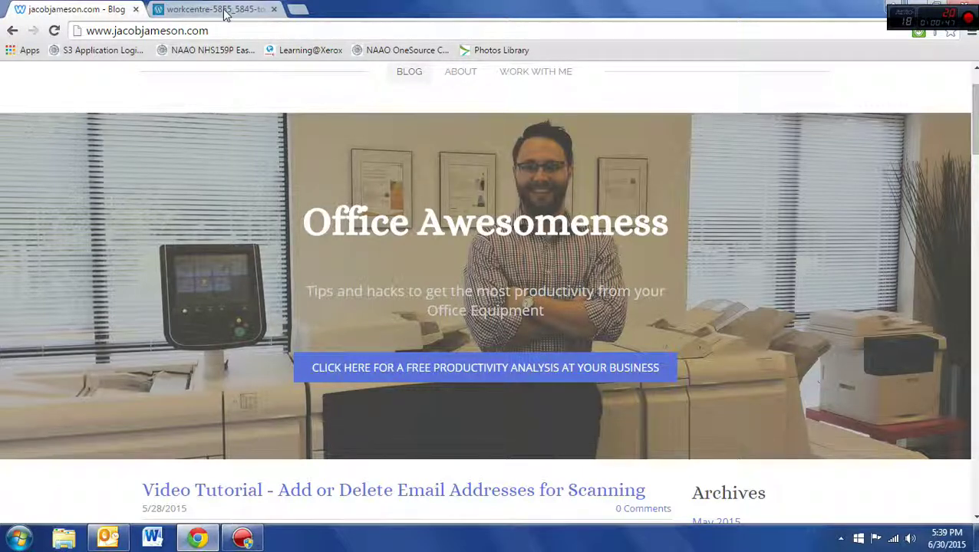
Step: In a new browser tab, start entering the address 192.168, then view the WorkCentre touchscreen image tab
left_click(301, 11)
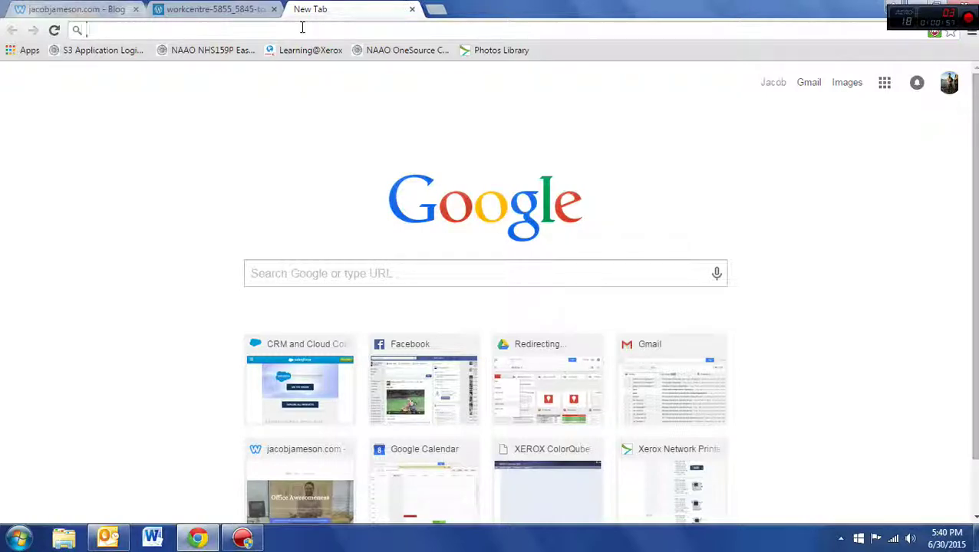
type("192")
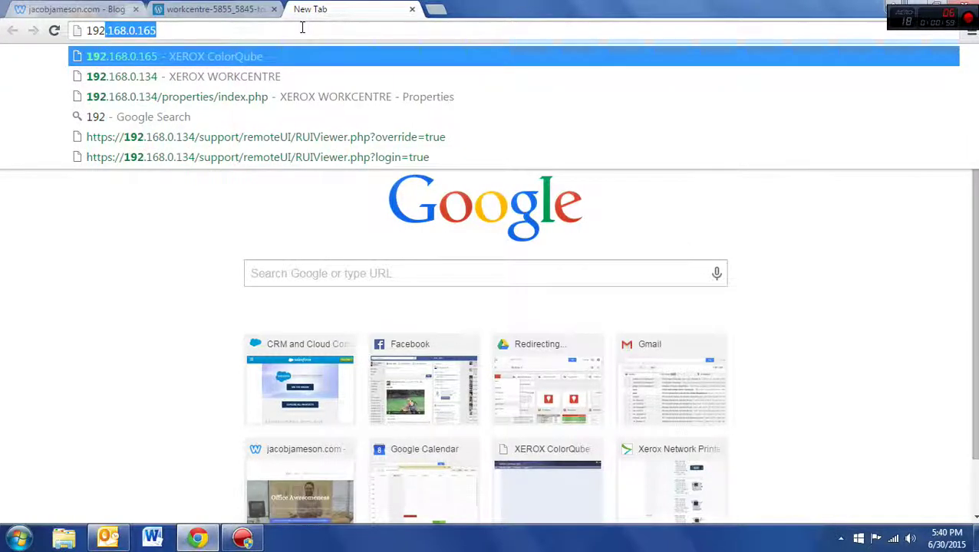
type(".168")
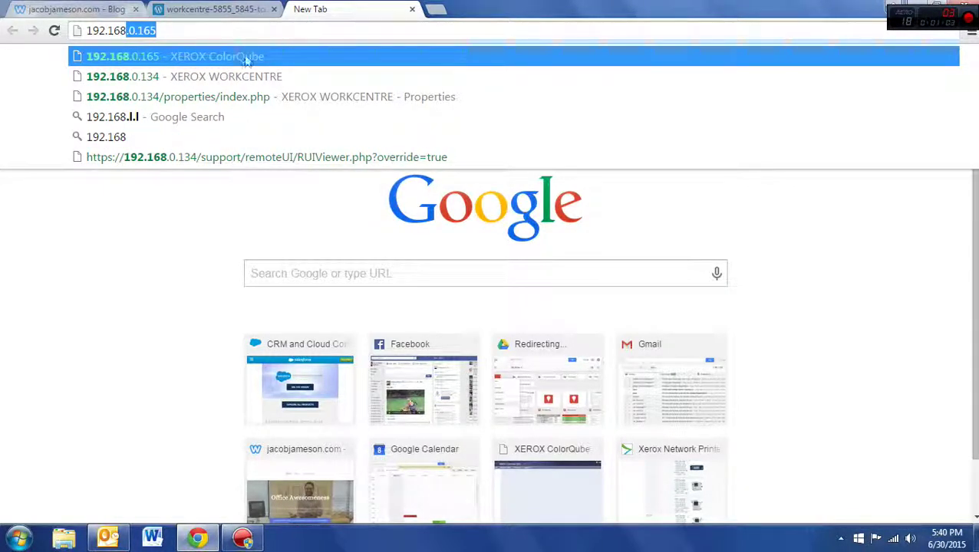
left_click(216, 13)
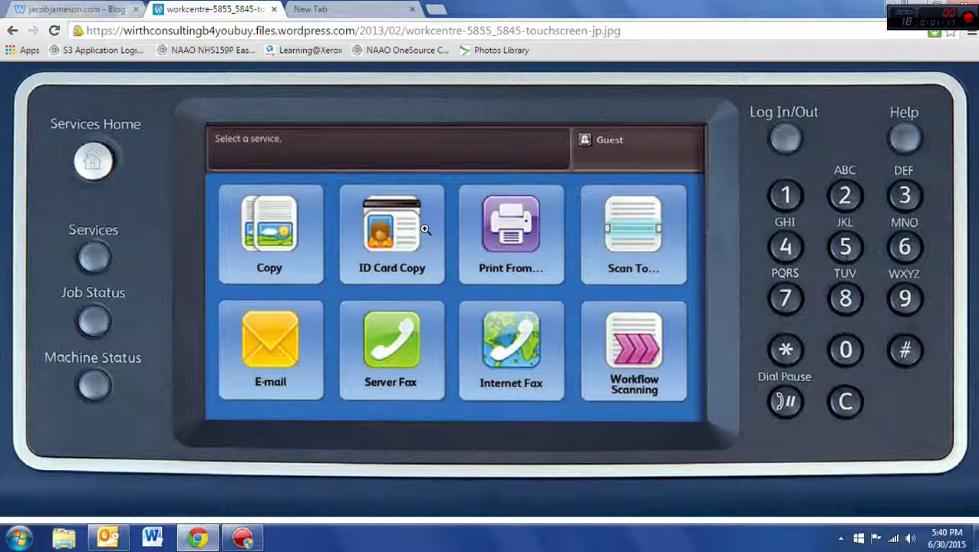
Step: Load the suggested printer page at 192.168.0.165
left_click(330, 8)
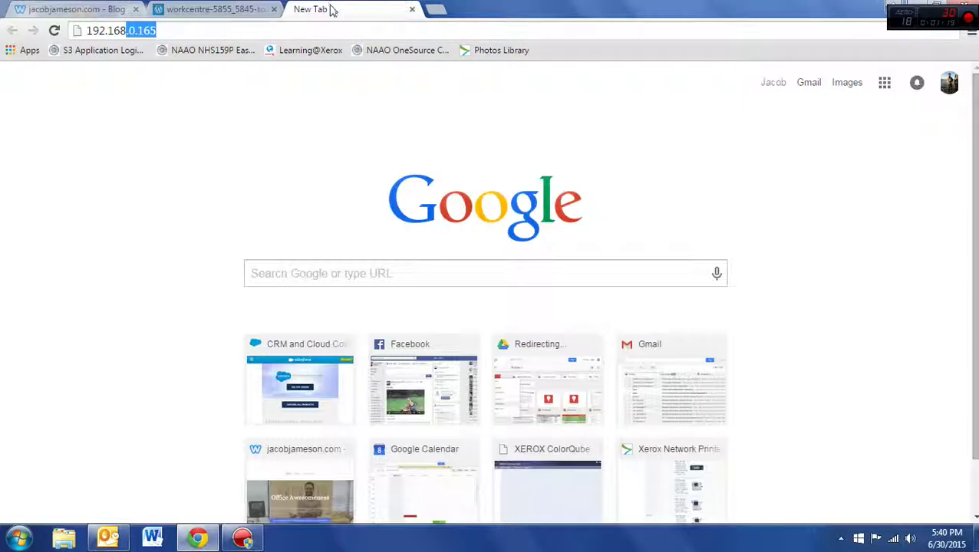
left_click(181, 31)
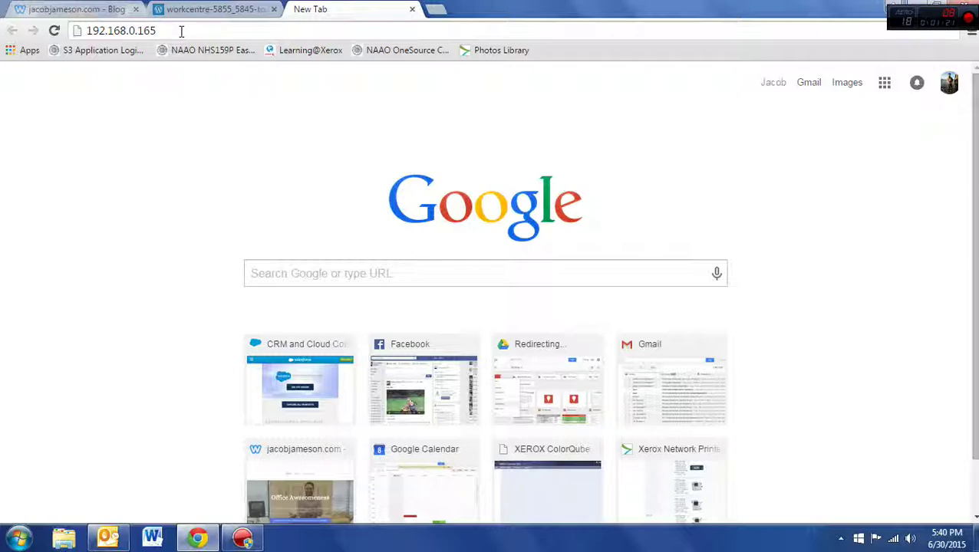
key("Return")
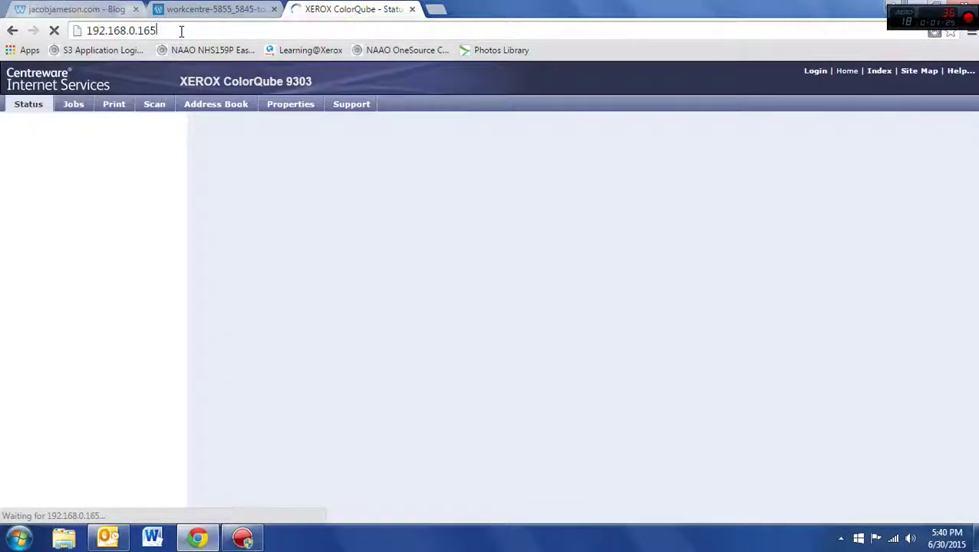
Step: Replace the address and open the WorkCentre 7830 page at 192.168.0.134
left_click(181, 31)
left_click(181, 31)
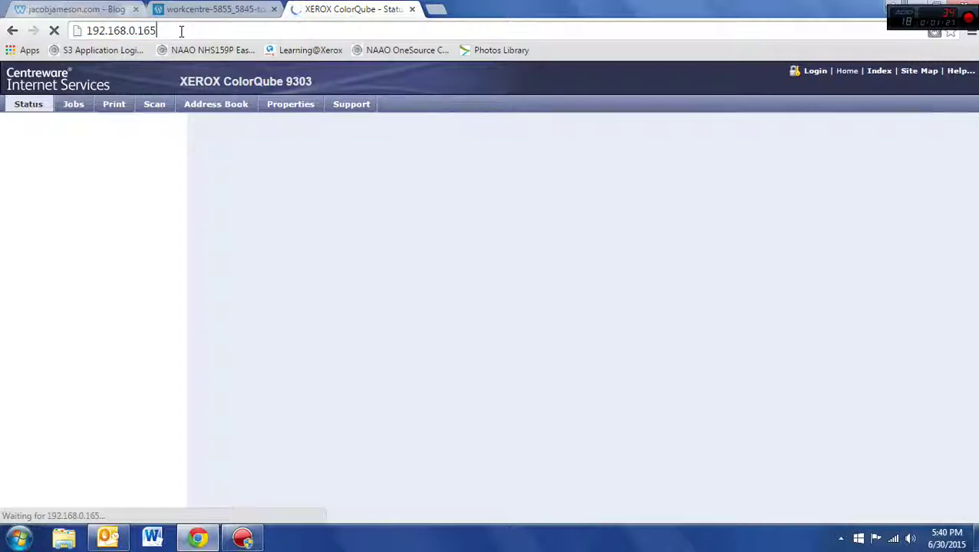
left_click(181, 31)
type("192")
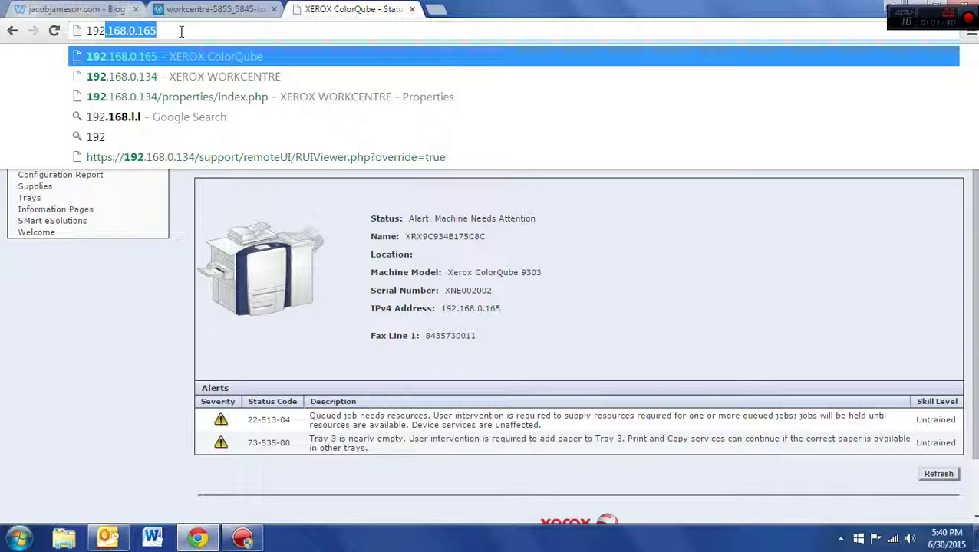
key("Down")
key("Return")
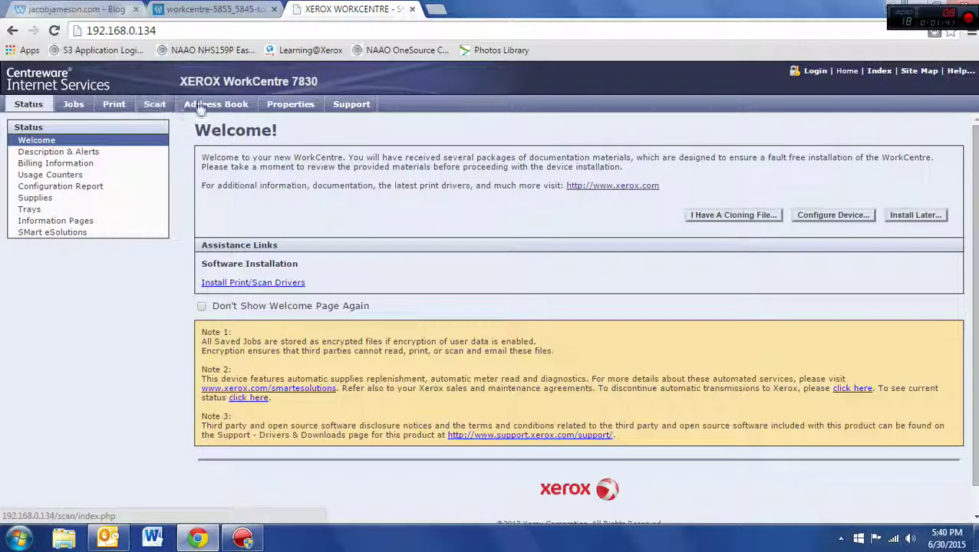
Step: Log in to Properties as admin using the saved User ID and a retyped administrator password
left_click(292, 109)
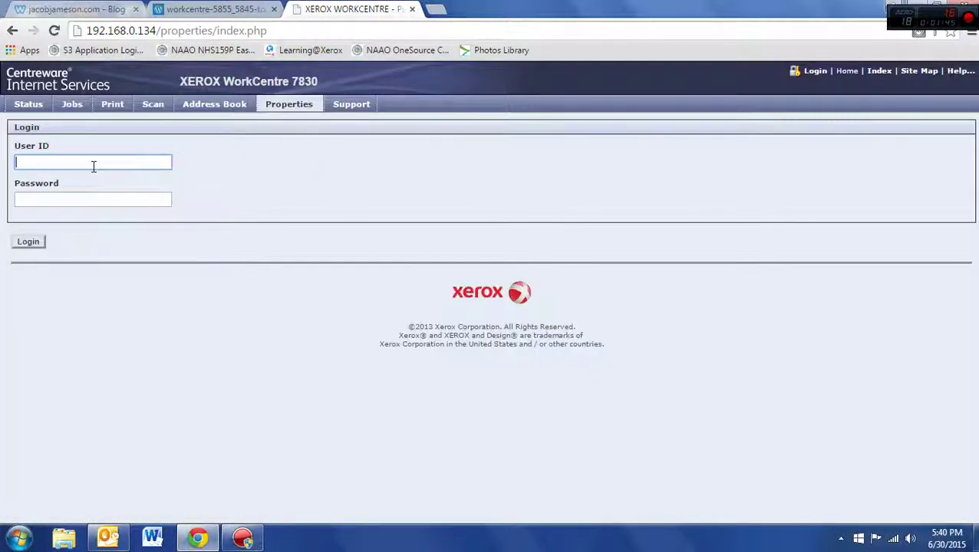
left_click(92, 162)
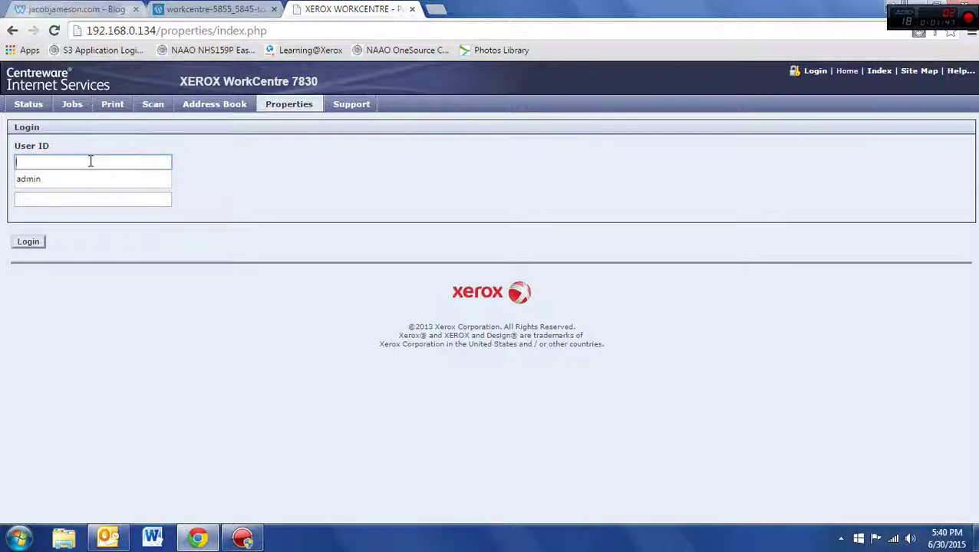
left_click(94, 177)
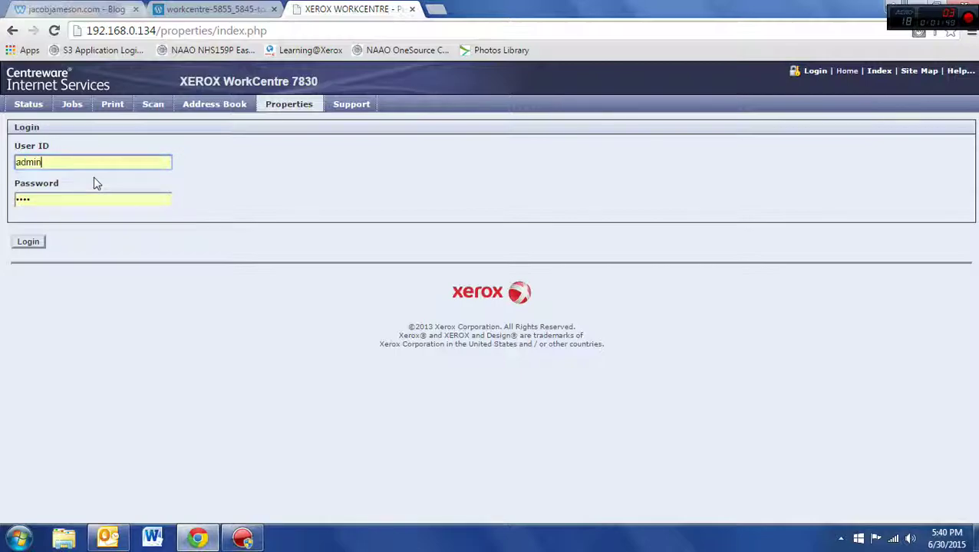
double_click(73, 200)
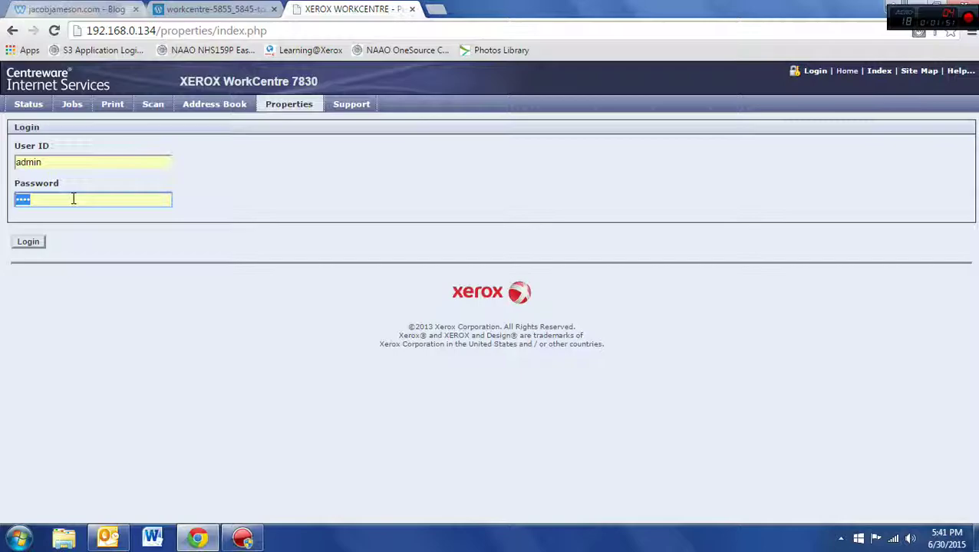
type("1111")
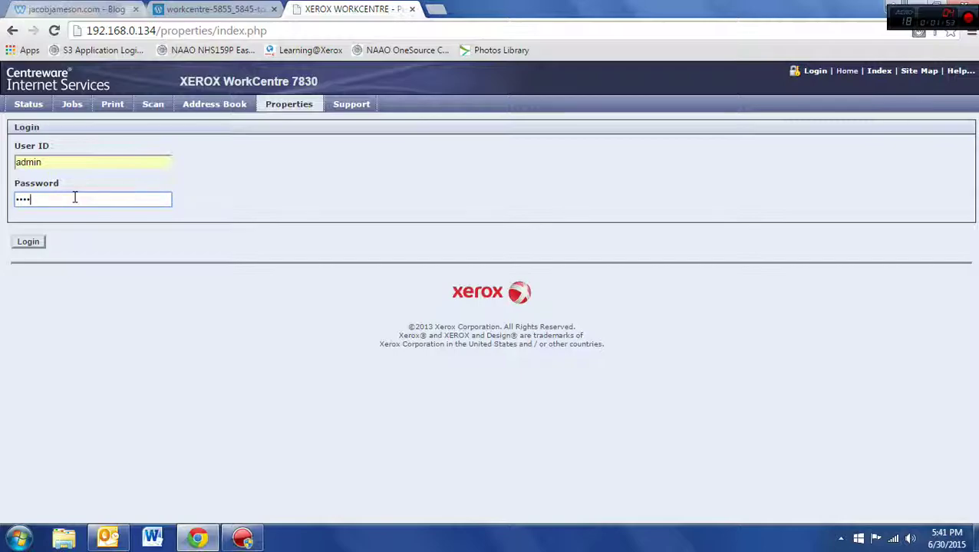
left_click(28, 243)
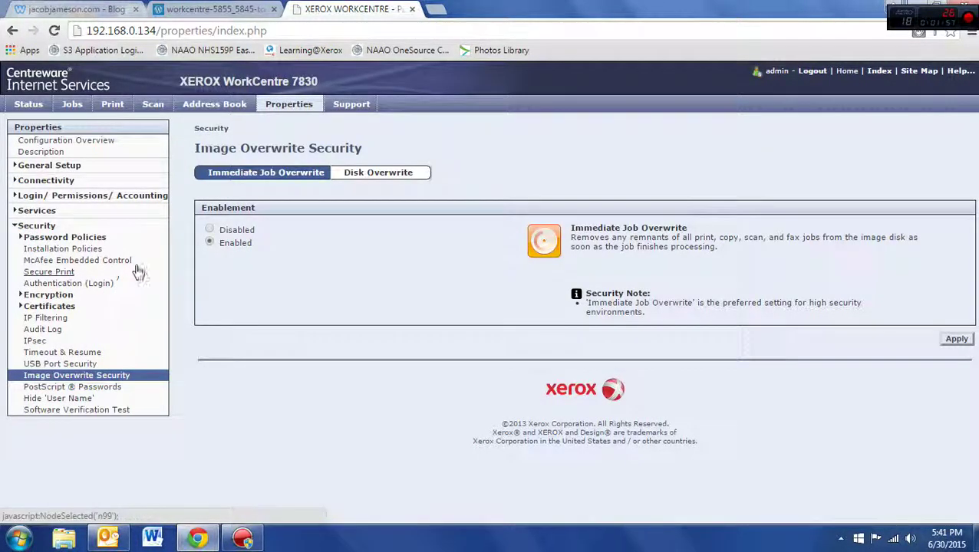
left_click(37, 225)
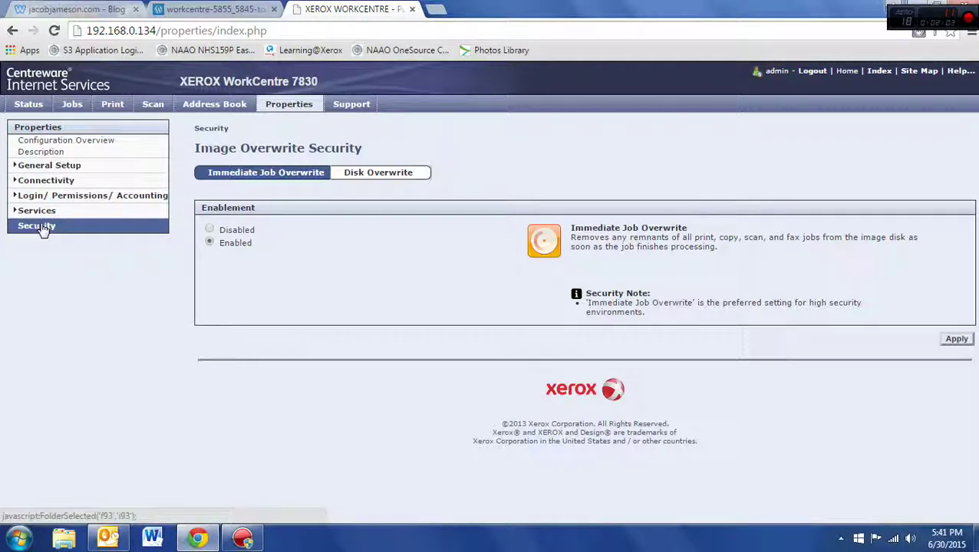
left_click(44, 229)
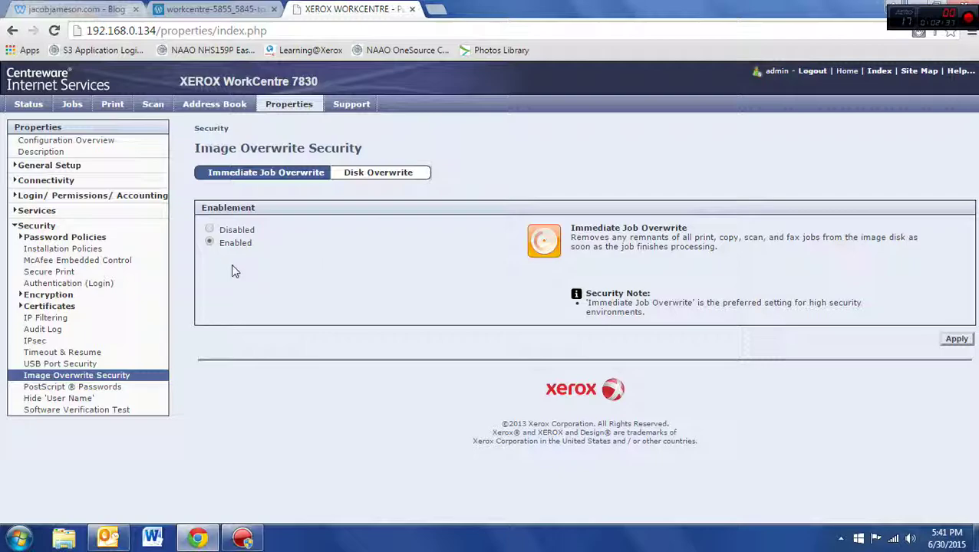
Step: Set Immediate Job Overwrite to Disabled, apply it, and confirm the success alert
left_click(210, 231)
left_click(952, 348)
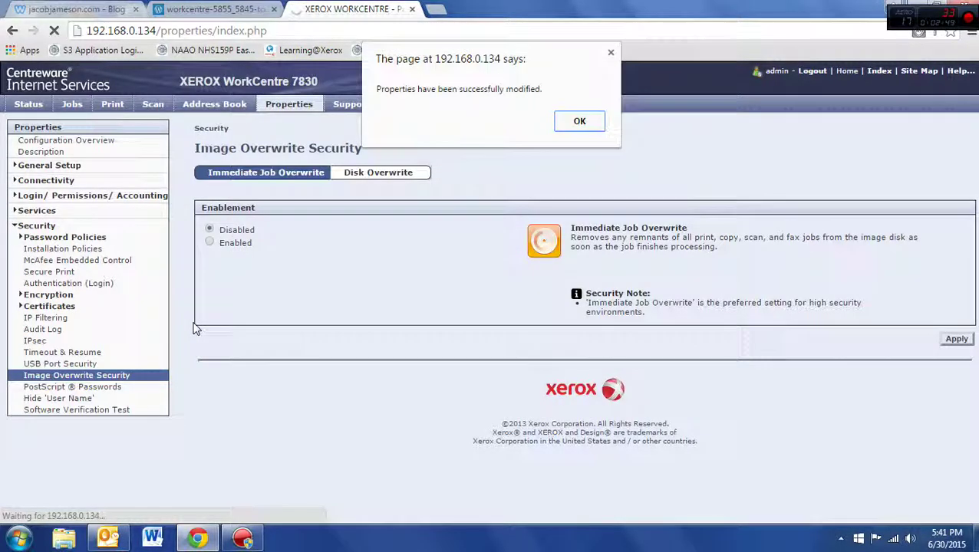
left_click(580, 121)
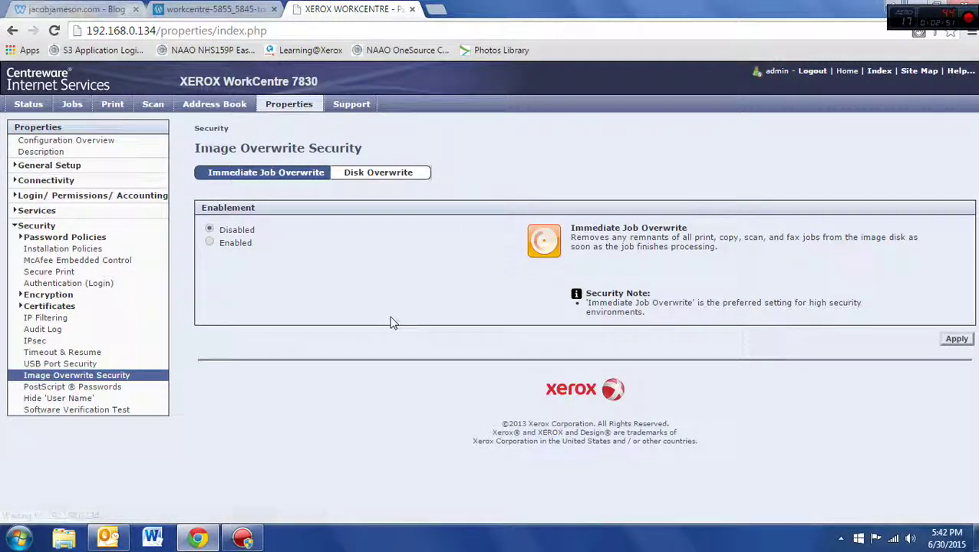
Step: On the Disk Overwrite tab, keep the frequency Weekly and schedule it for Saturday at 3:00 AM
left_click(389, 175)
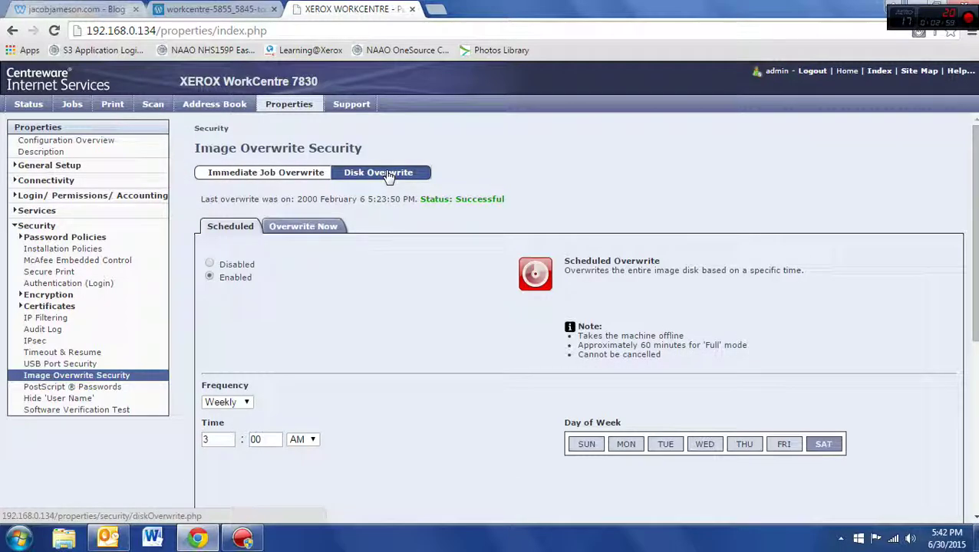
scroll(397, 289, "down", 1)
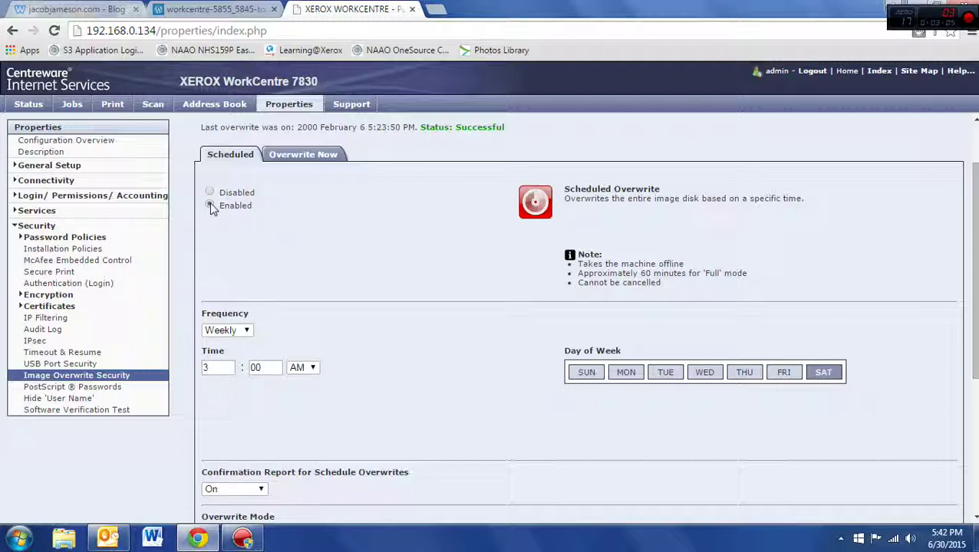
left_click(248, 332)
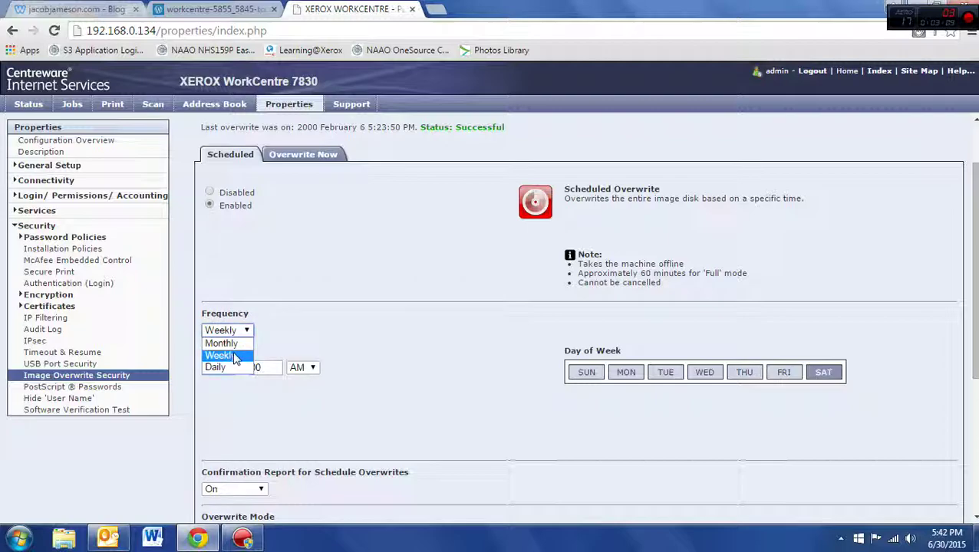
left_click(235, 357)
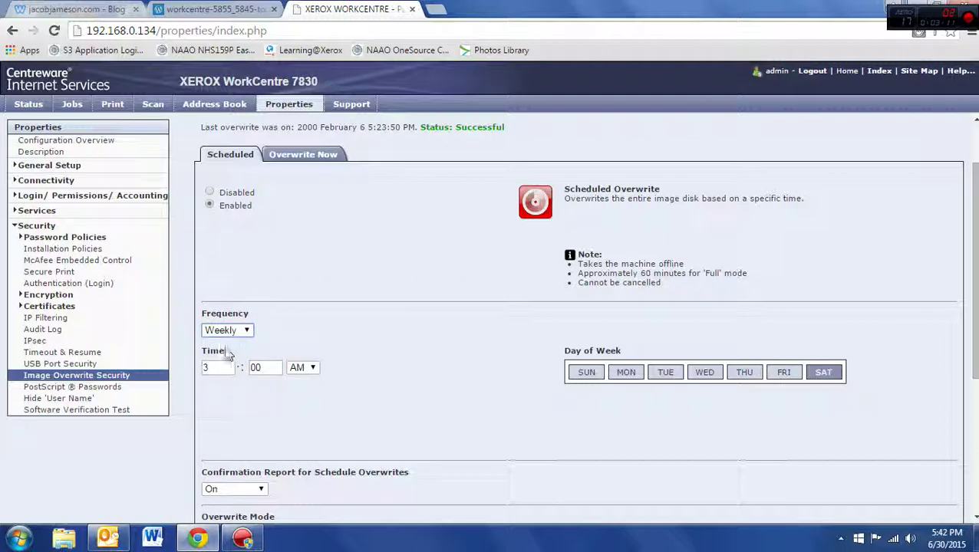
left_click(226, 369)
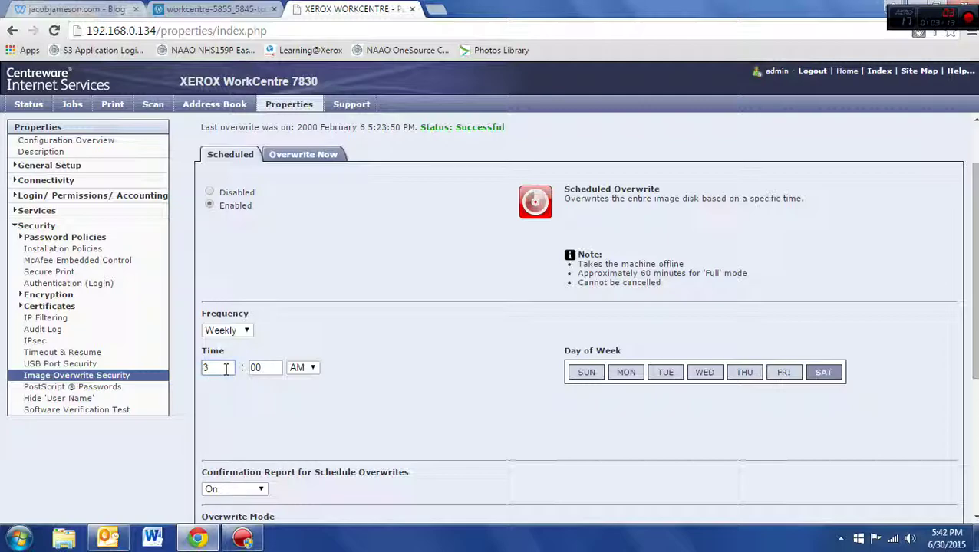
left_click(225, 331)
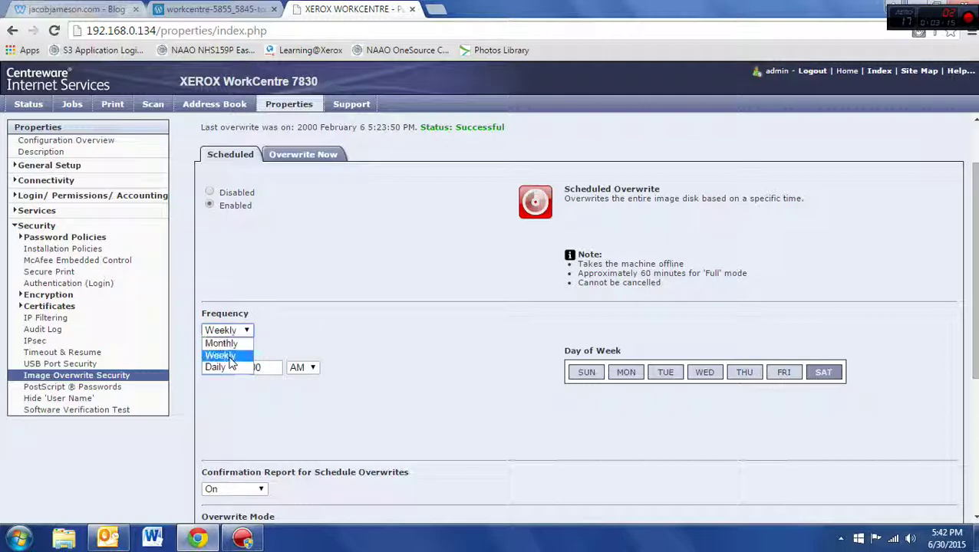
left_click(227, 355)
left_click(231, 368)
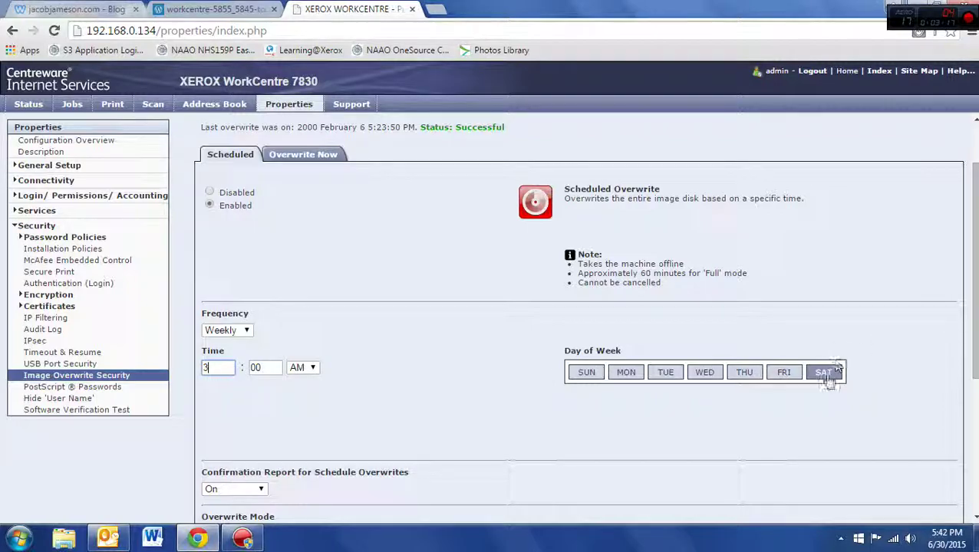
scroll(791, 343, "down", 2)
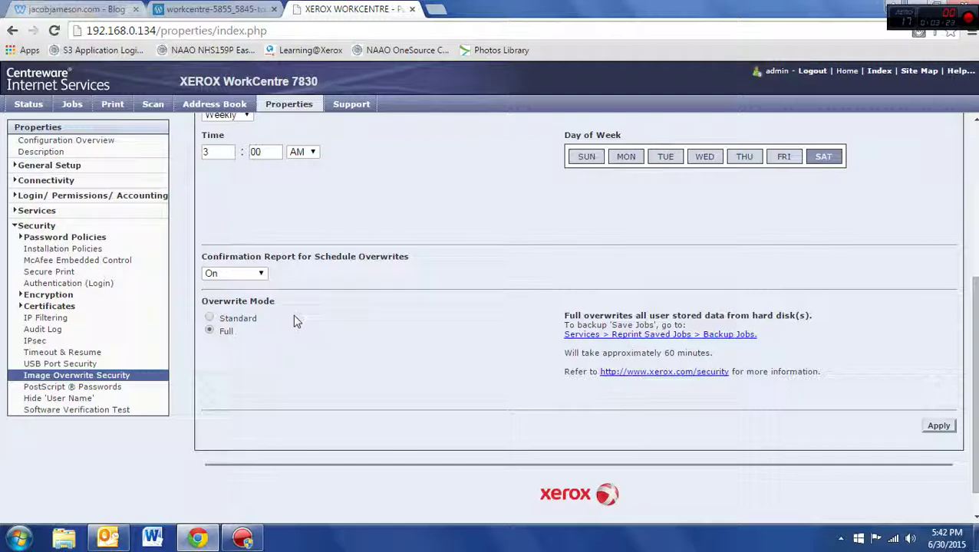
left_click(229, 319)
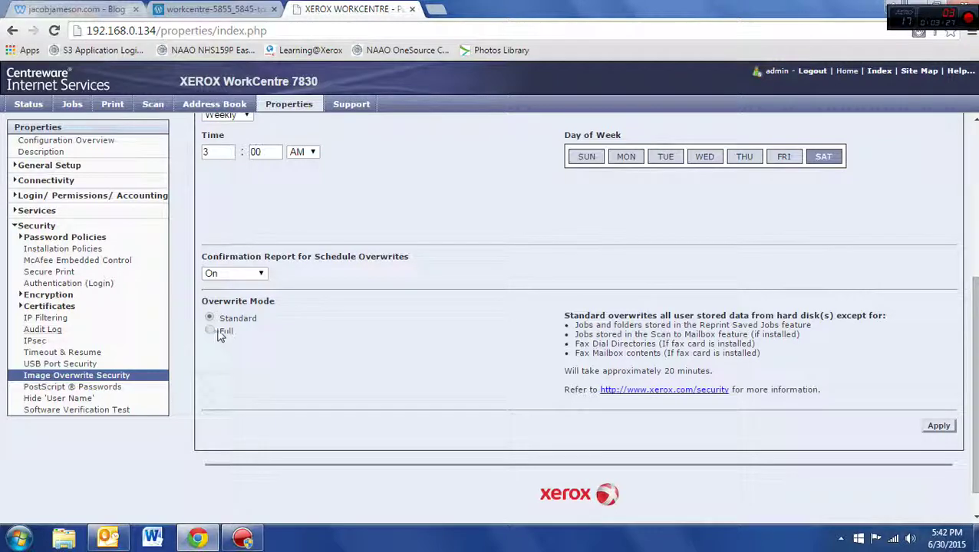
left_click(220, 335)
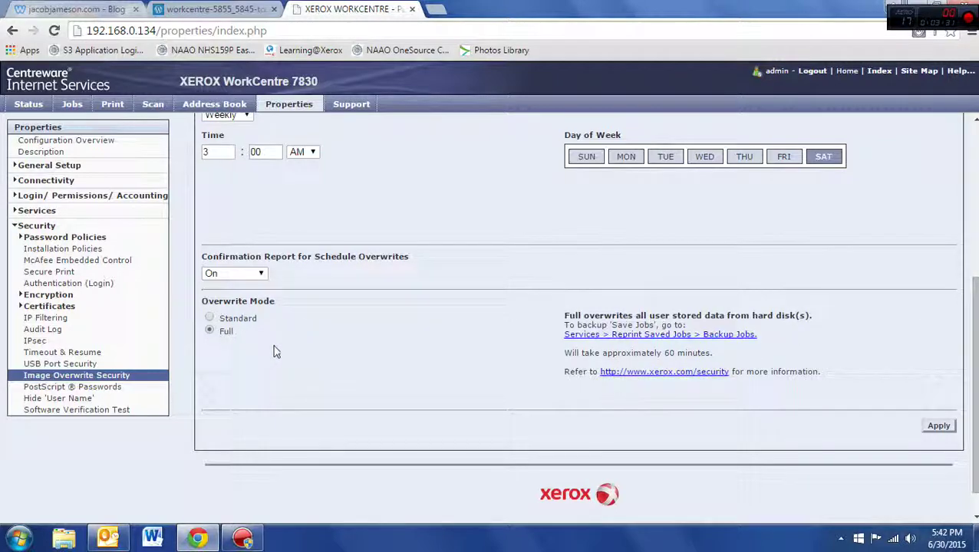
scroll(366, 350, "up", 1)
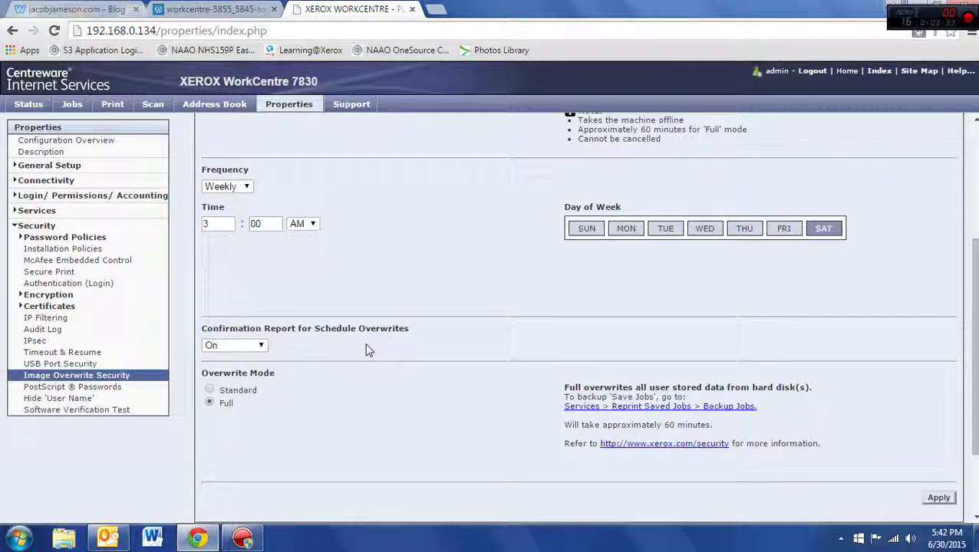
scroll(846, 419, "down", 1)
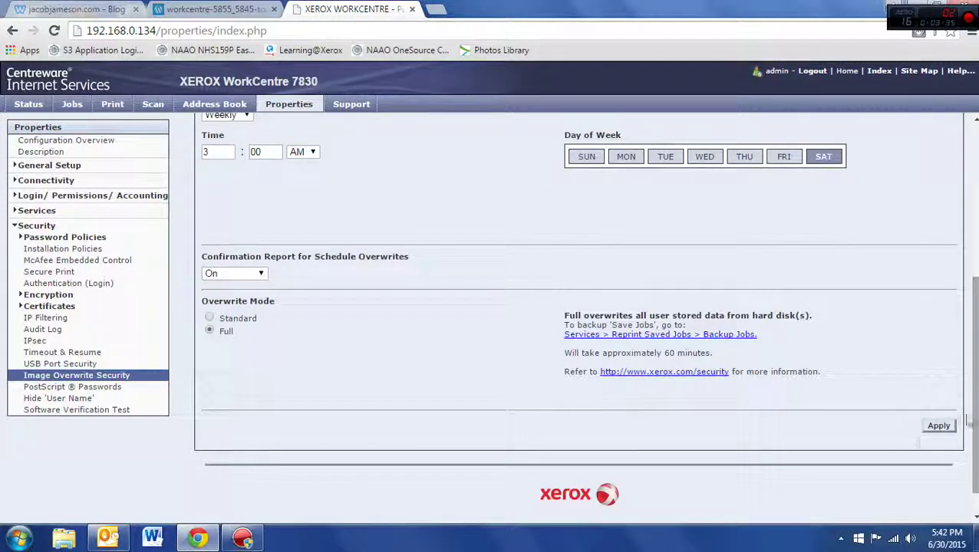
left_click(940, 426)
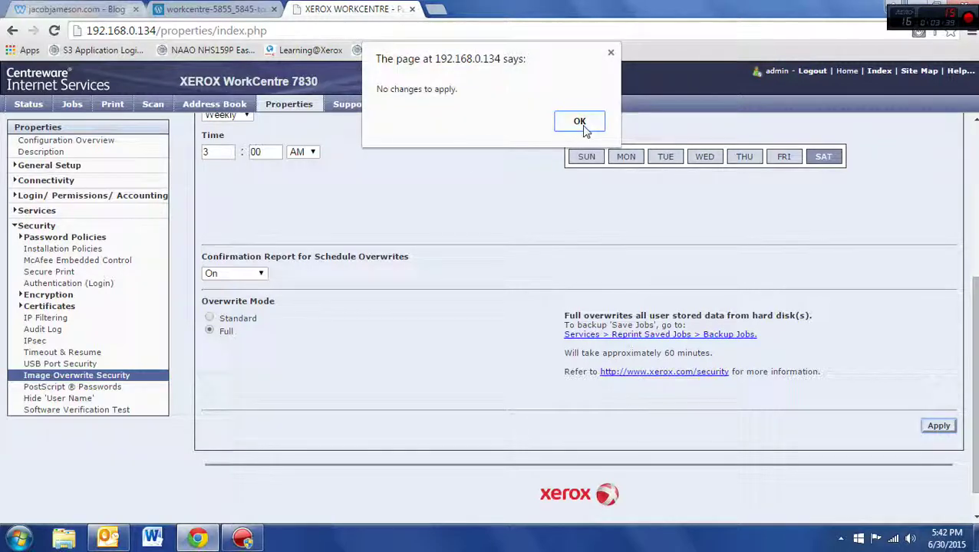
left_click(580, 122)
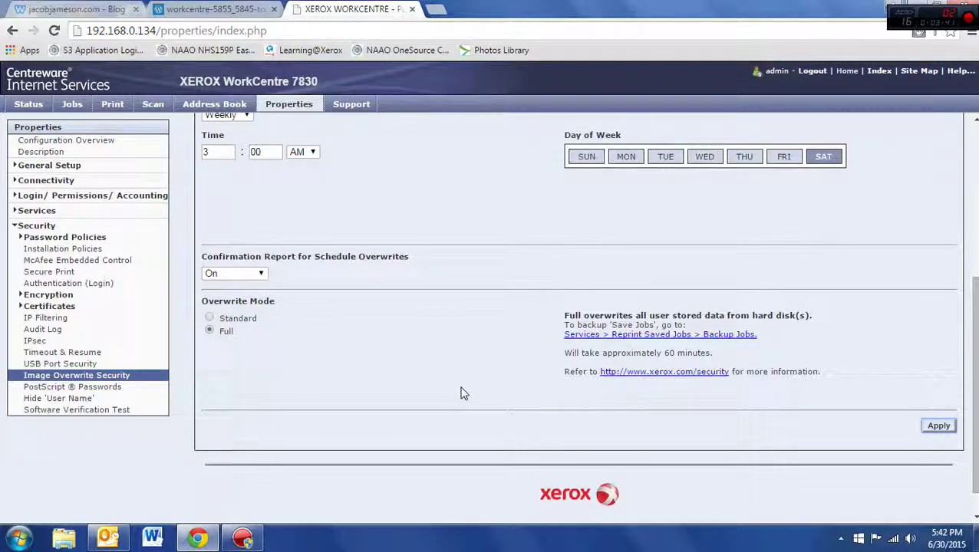
scroll(432, 378, "up", 4)
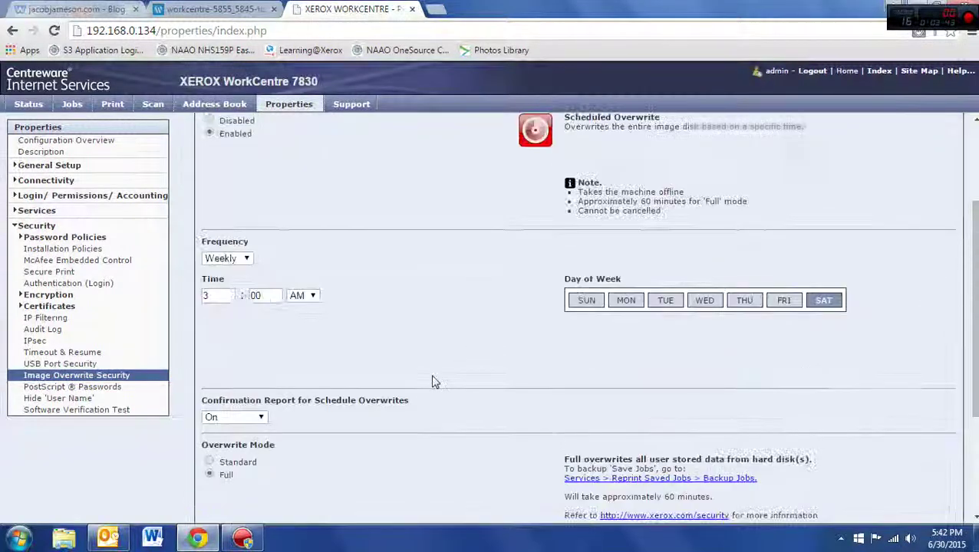
scroll(431, 382, "down", 1)
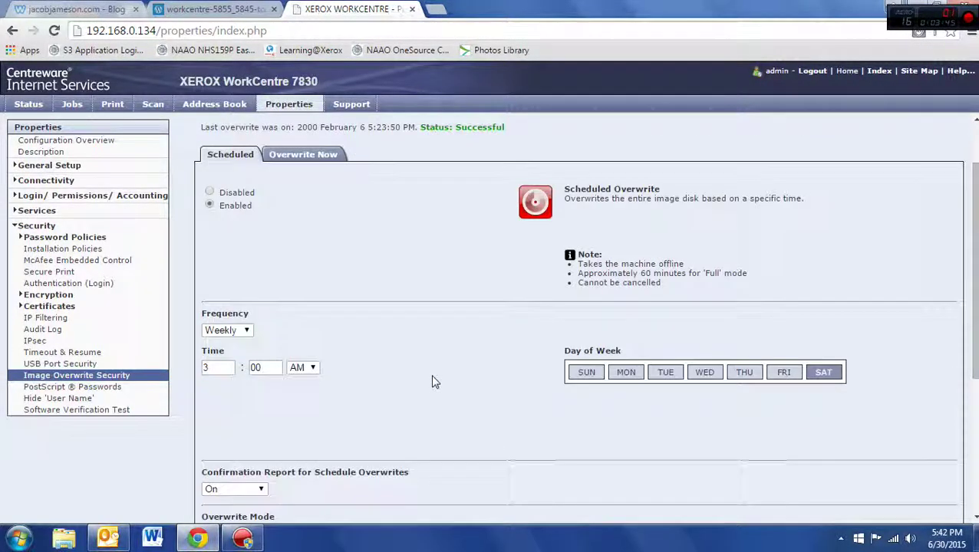
scroll(431, 382, "up", 1)
left_click(242, 402)
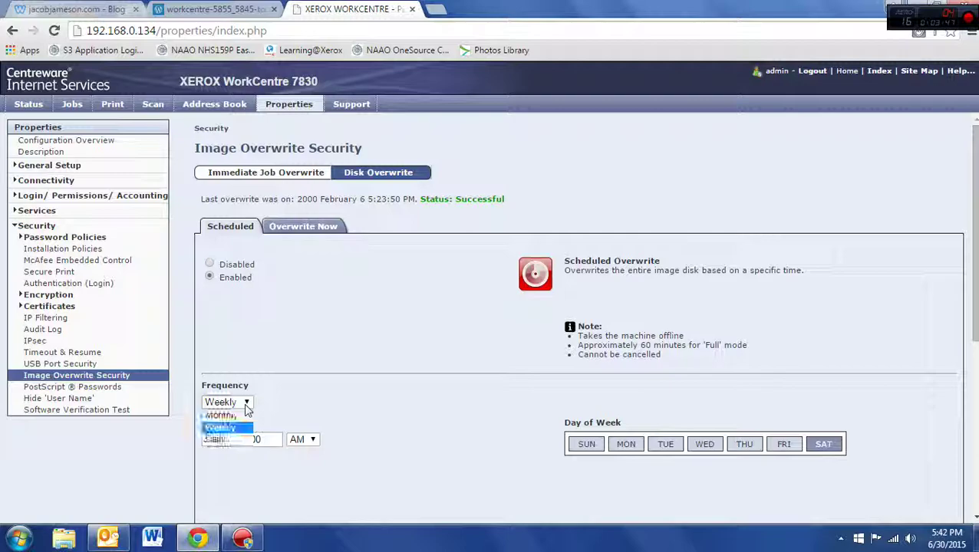
left_click(229, 428)
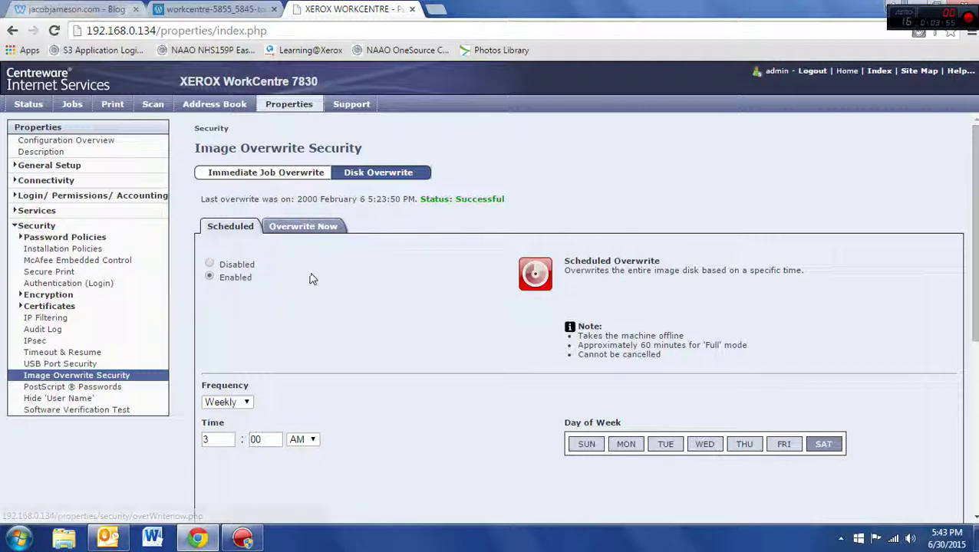
scroll(328, 279, "down", 4)
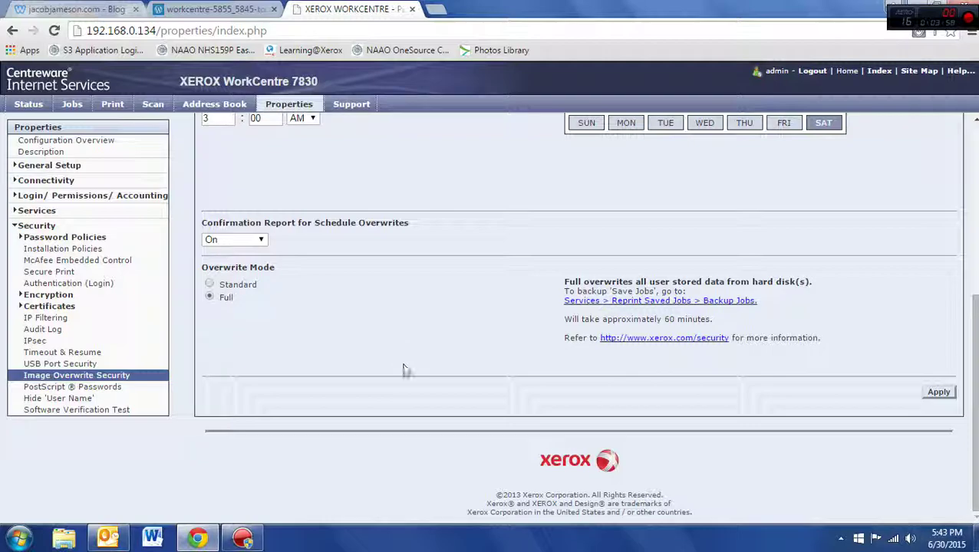
scroll(412, 404, "up", 5)
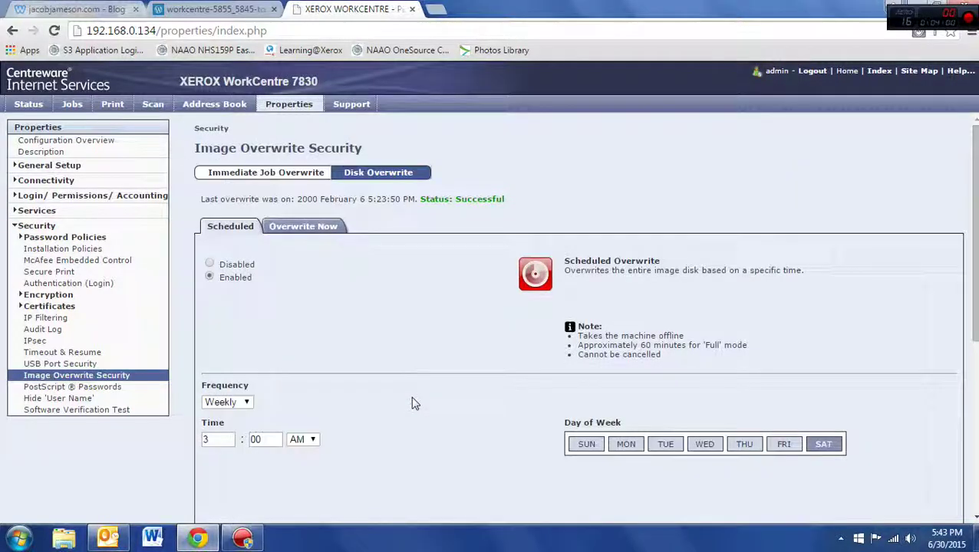